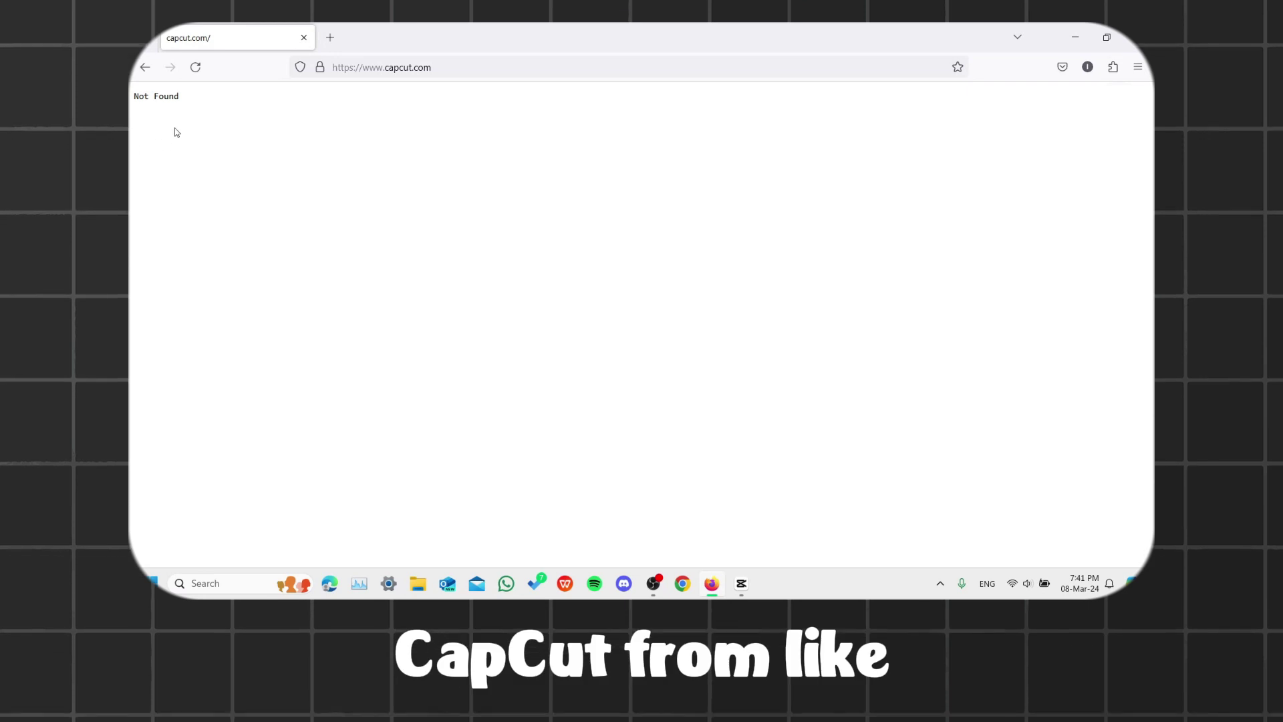
Go back from the CapCut results and search Google for protonvpn
click(146, 68)
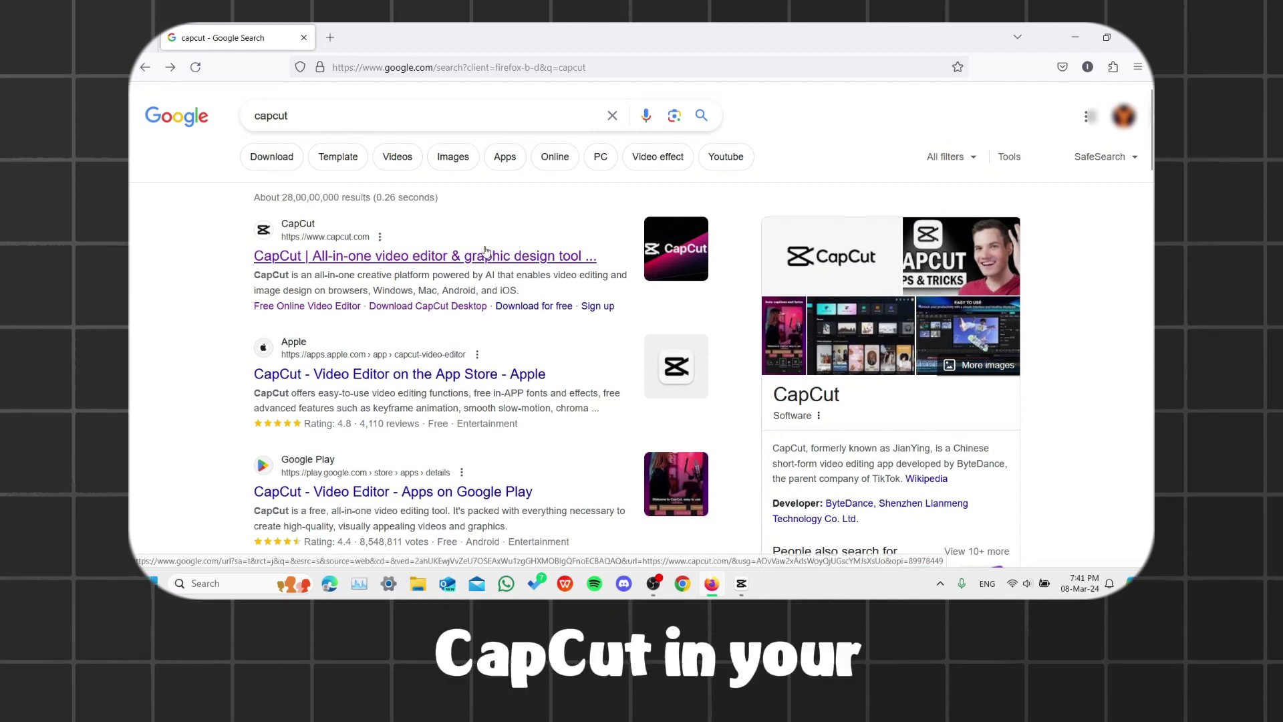
click(347, 107)
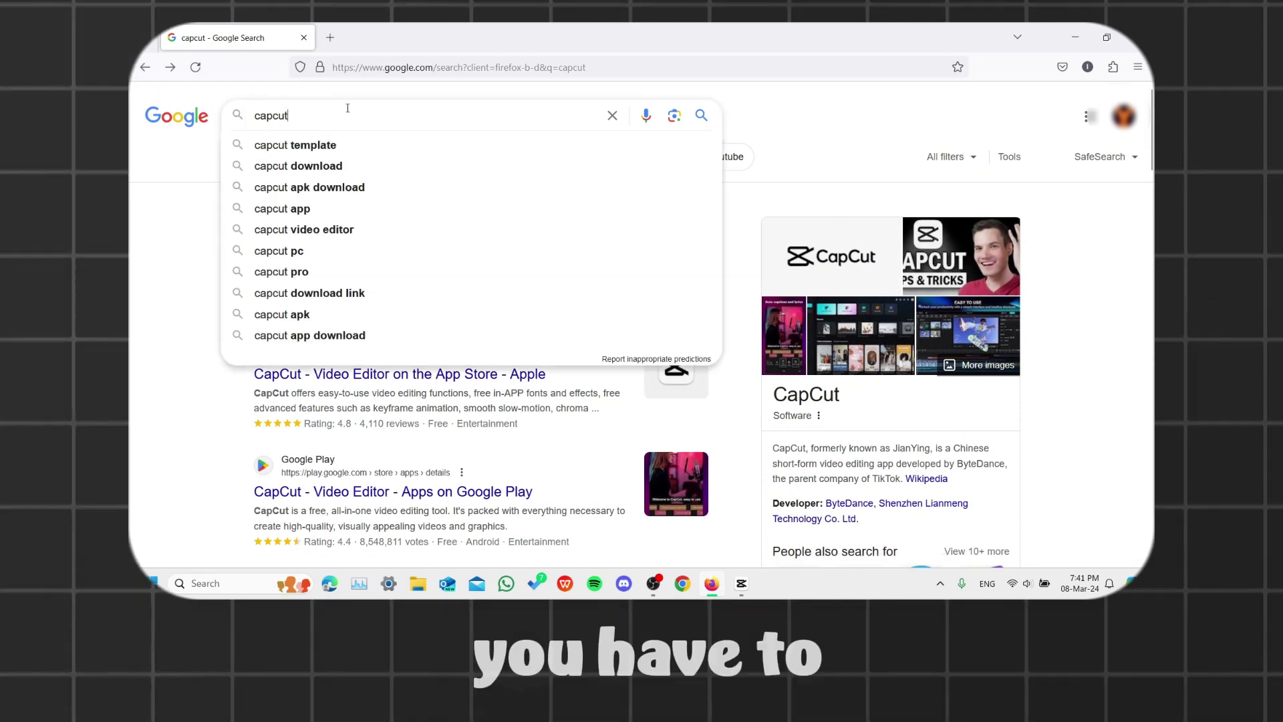
text(protonvpn)
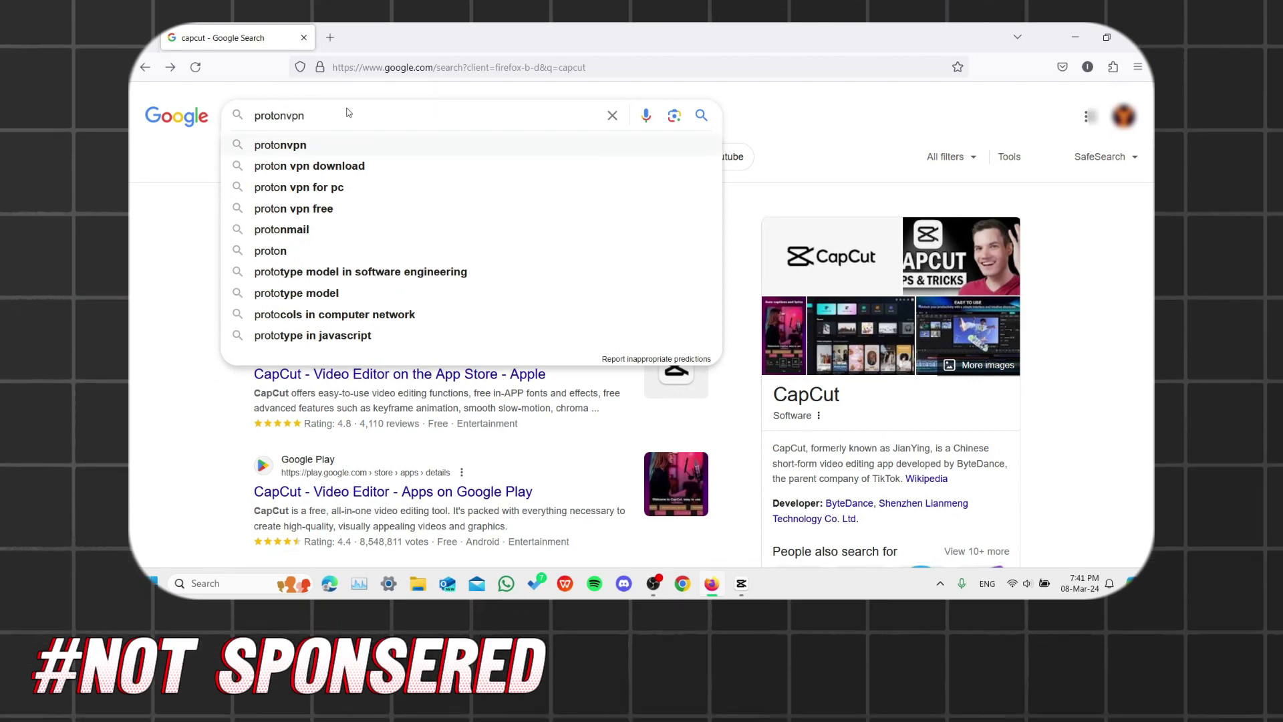
key(Return)
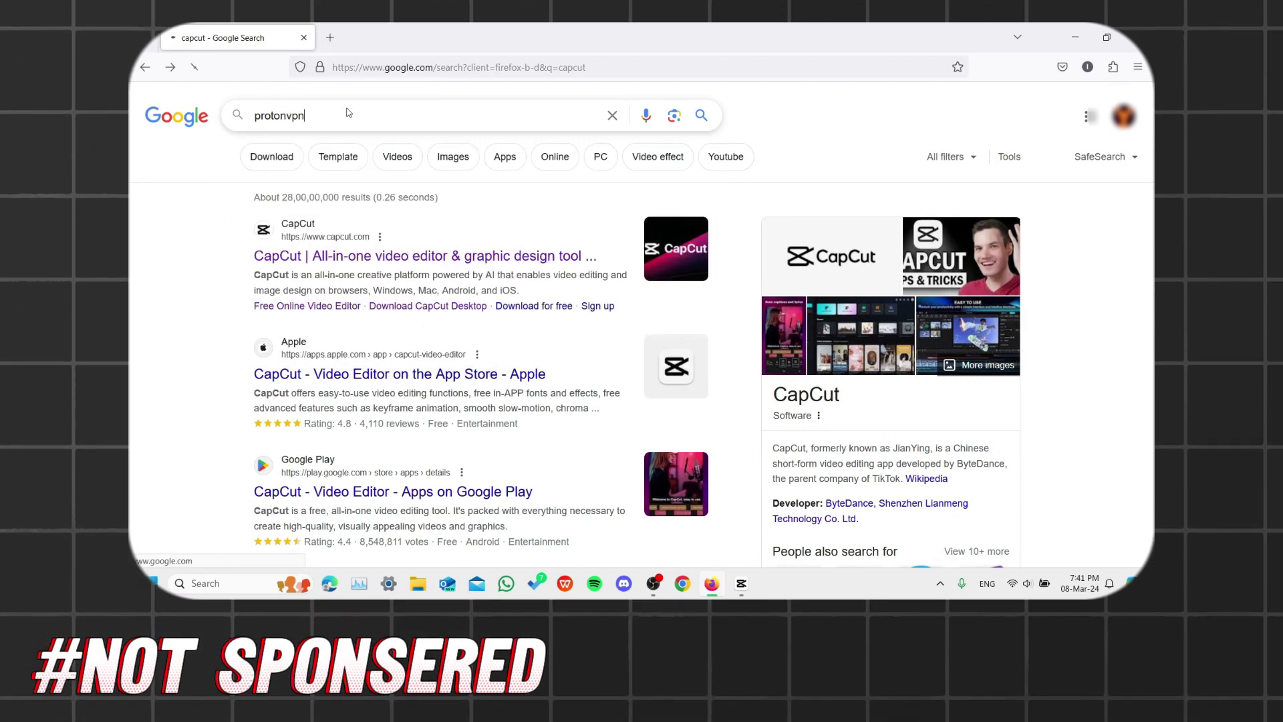
click(405, 259)
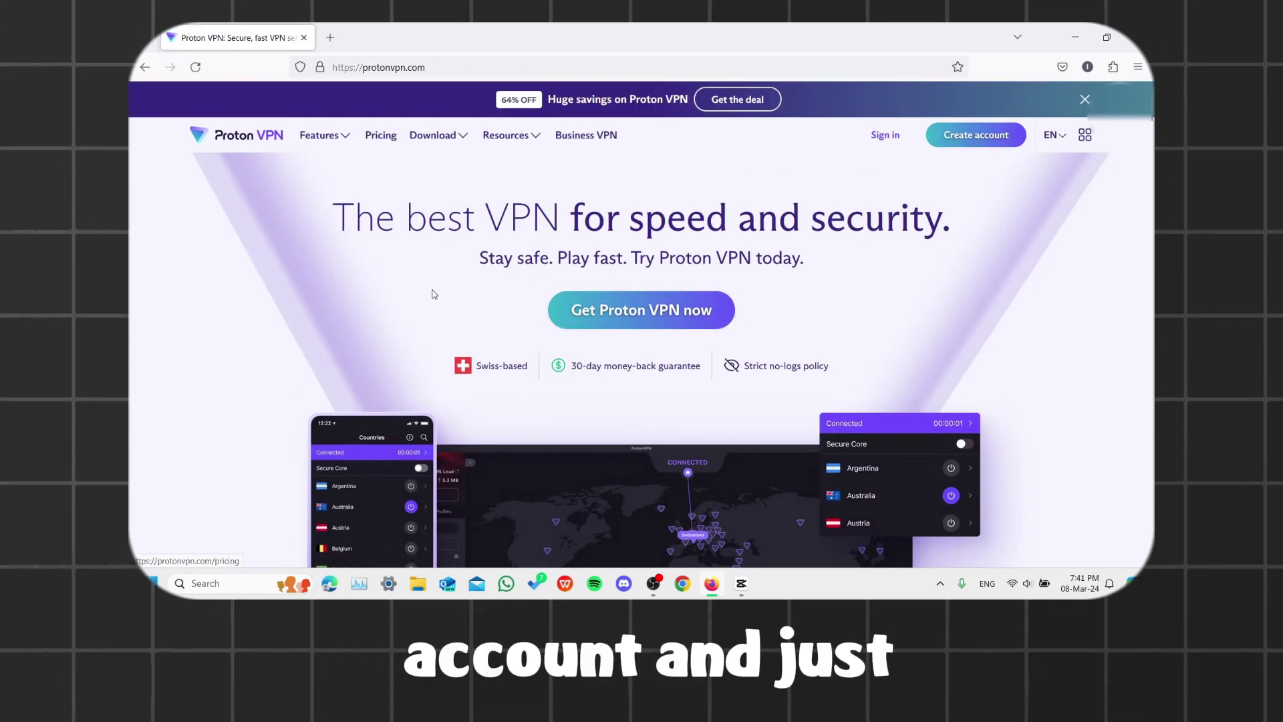
scroll(366, 389, down, 2)
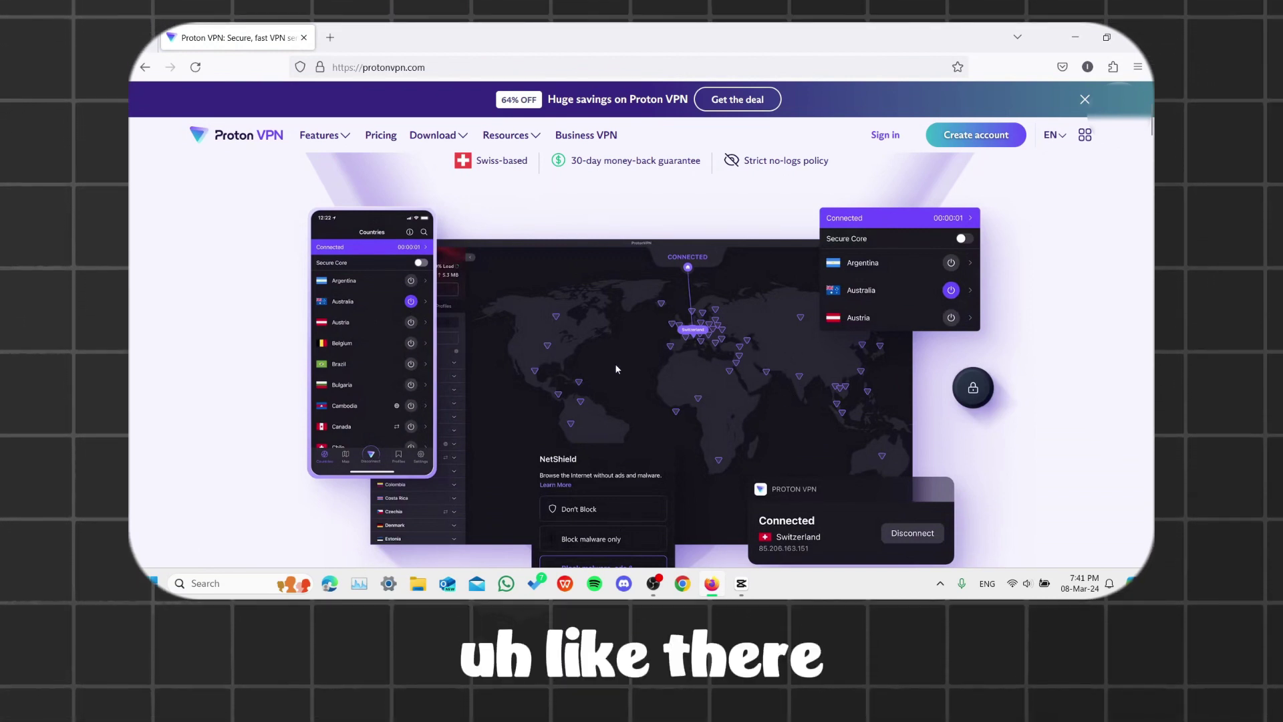
scroll(595, 365, down, 1)
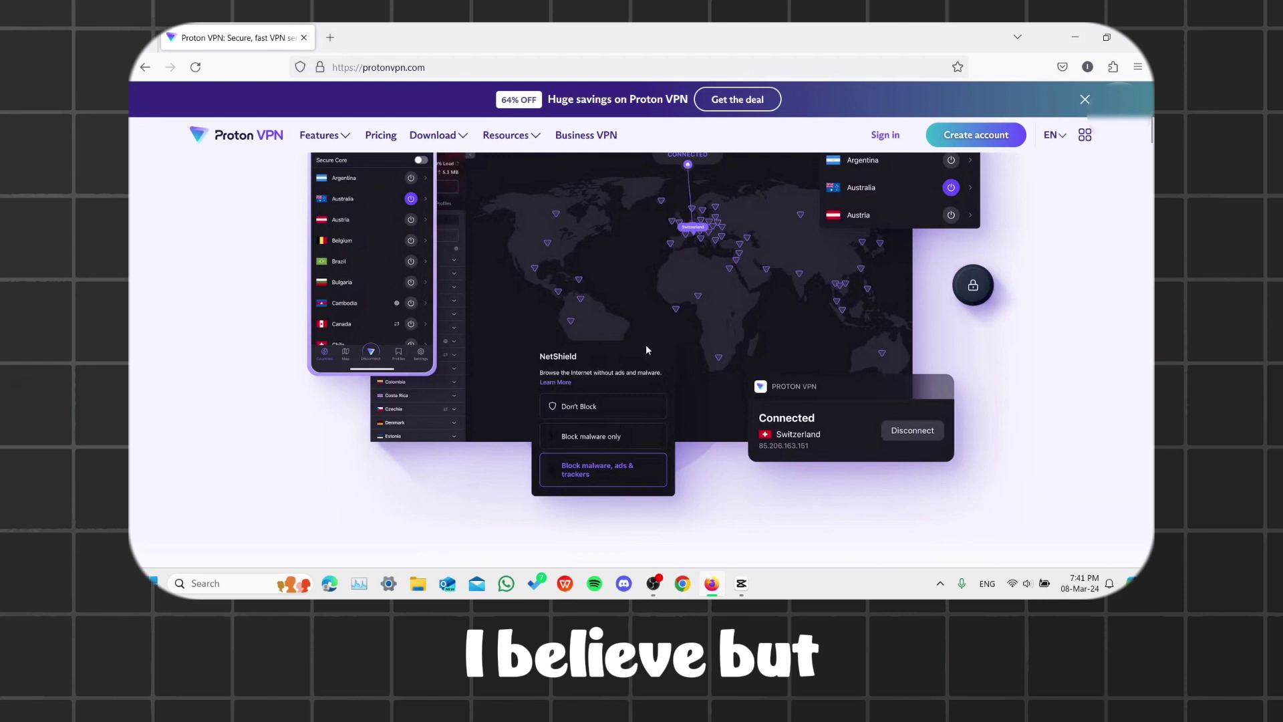
scroll(589, 340, up, 1)
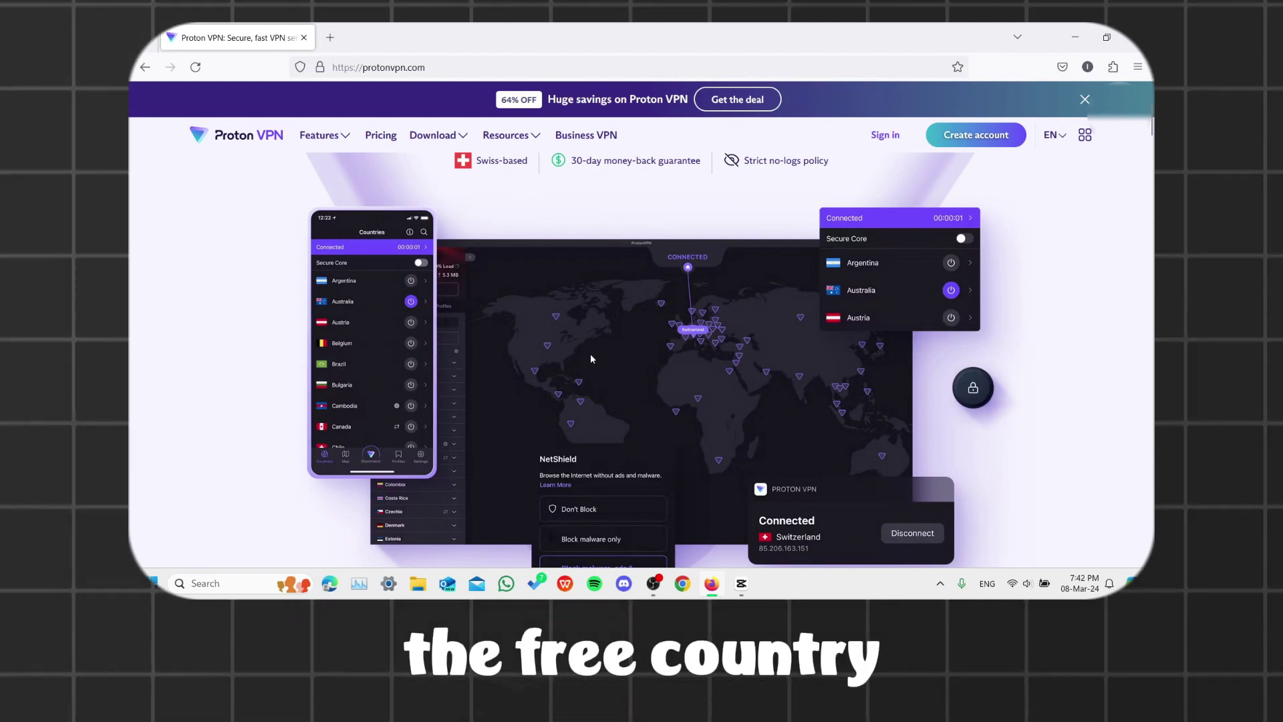
scroll(511, 341, up, 3)
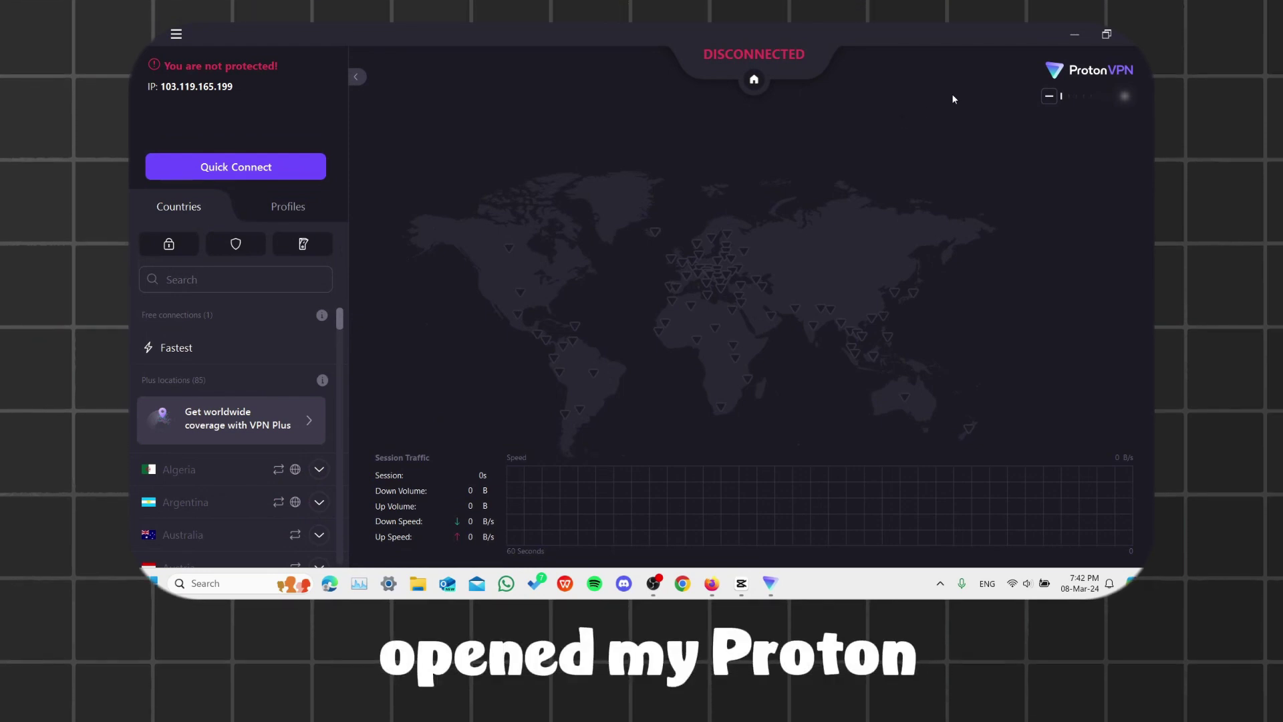
Quick Connect Proton VPN to the fastest free server, in the Netherlands
click(243, 170)
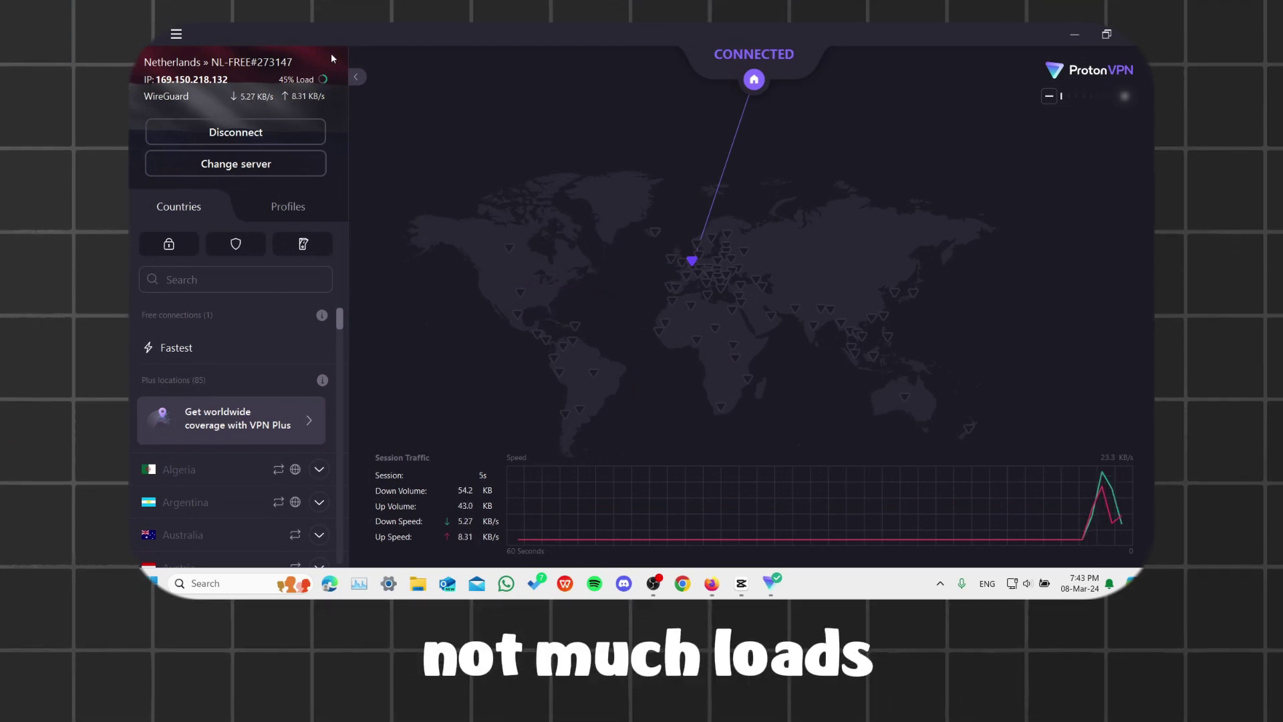
Return Firefox to the capcut Google results and open the CapCut website
click(712, 583)
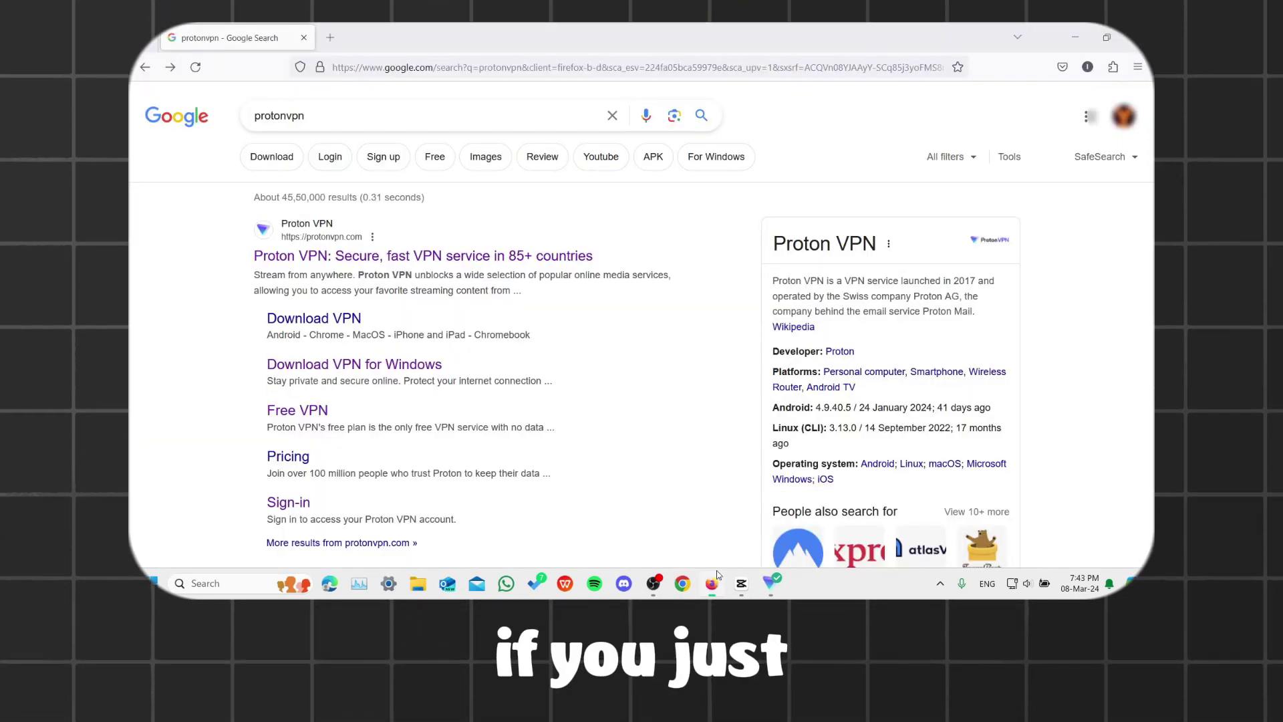
key(alt+Left)
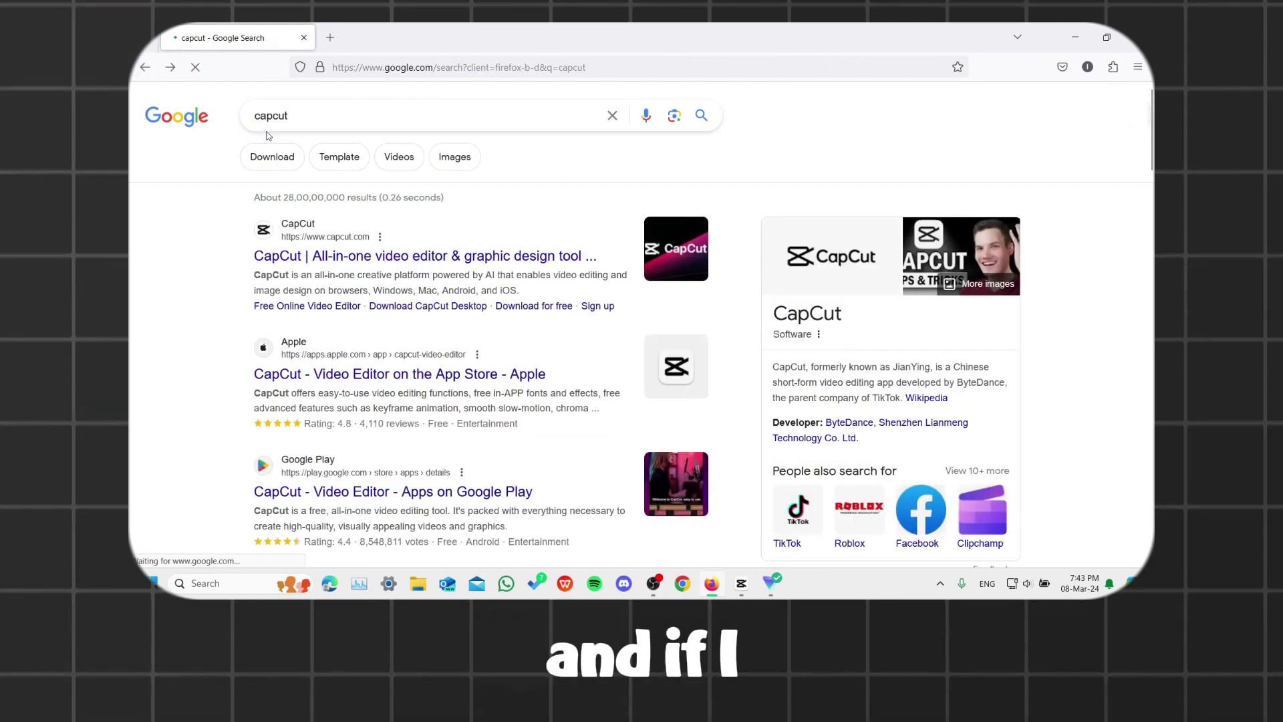
click(334, 253)
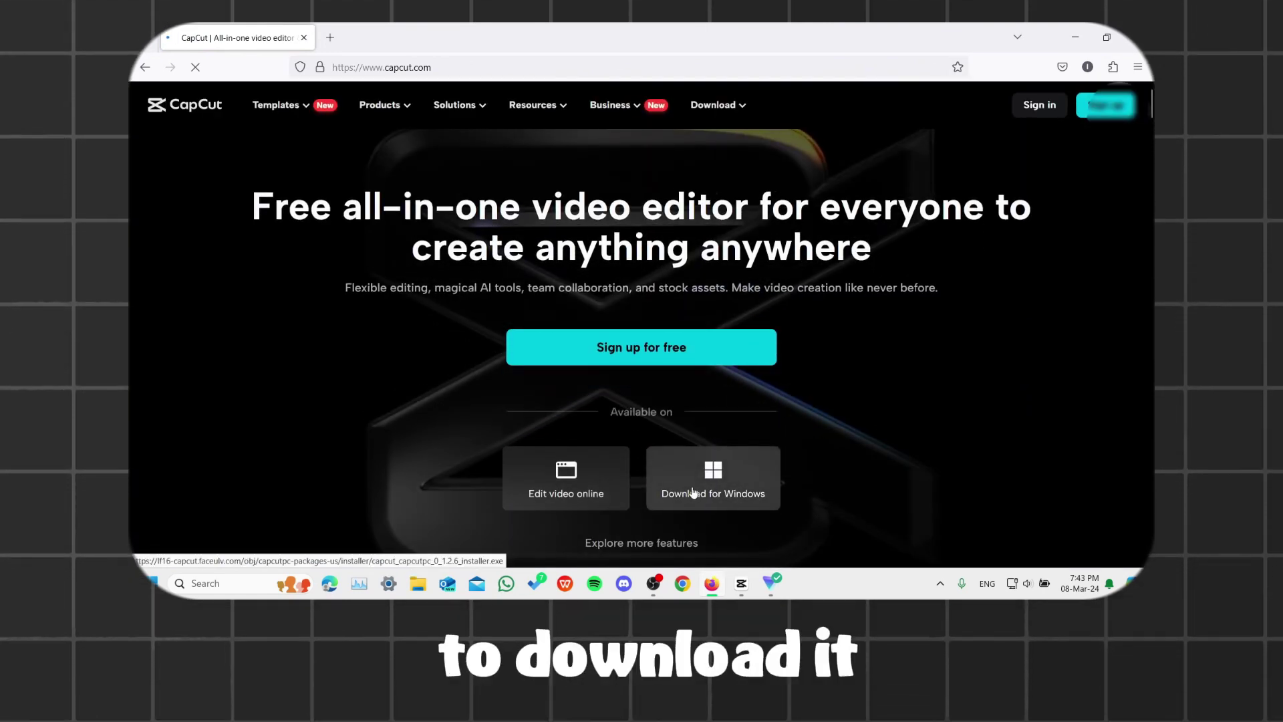
Download the CapCut Windows installer and launch the CapCut online video editor
click(693, 492)
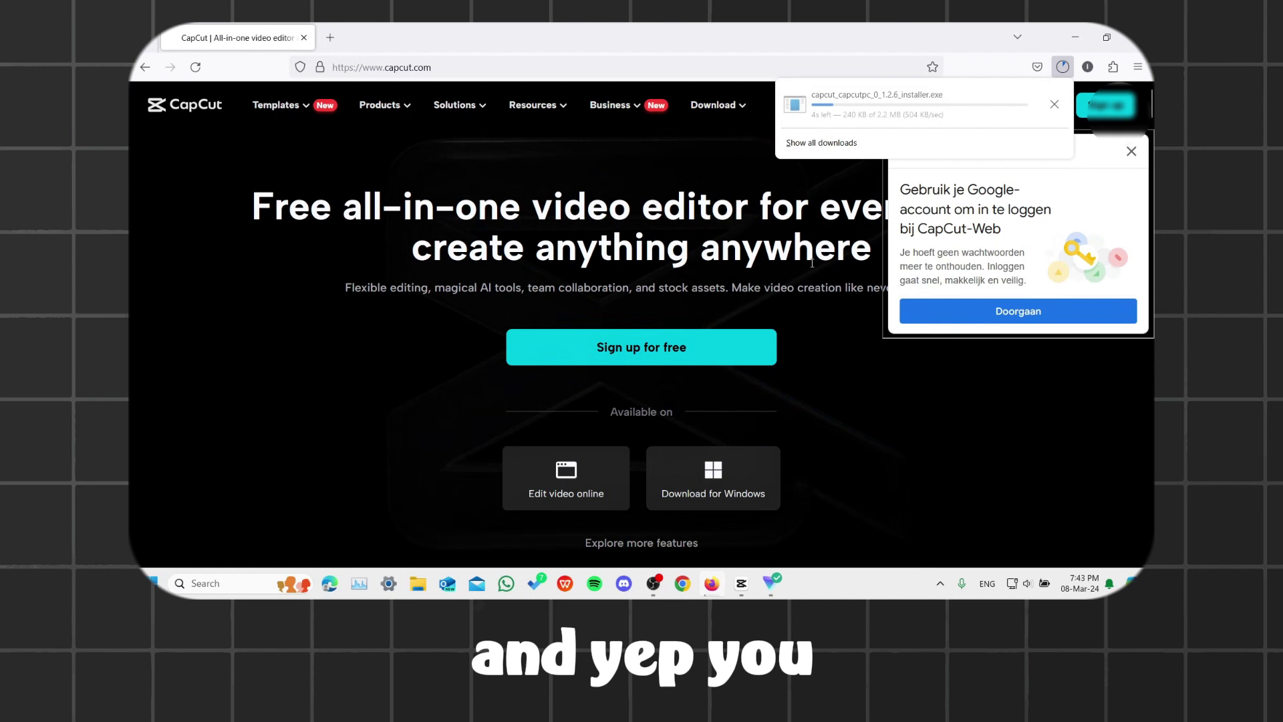
click(566, 486)
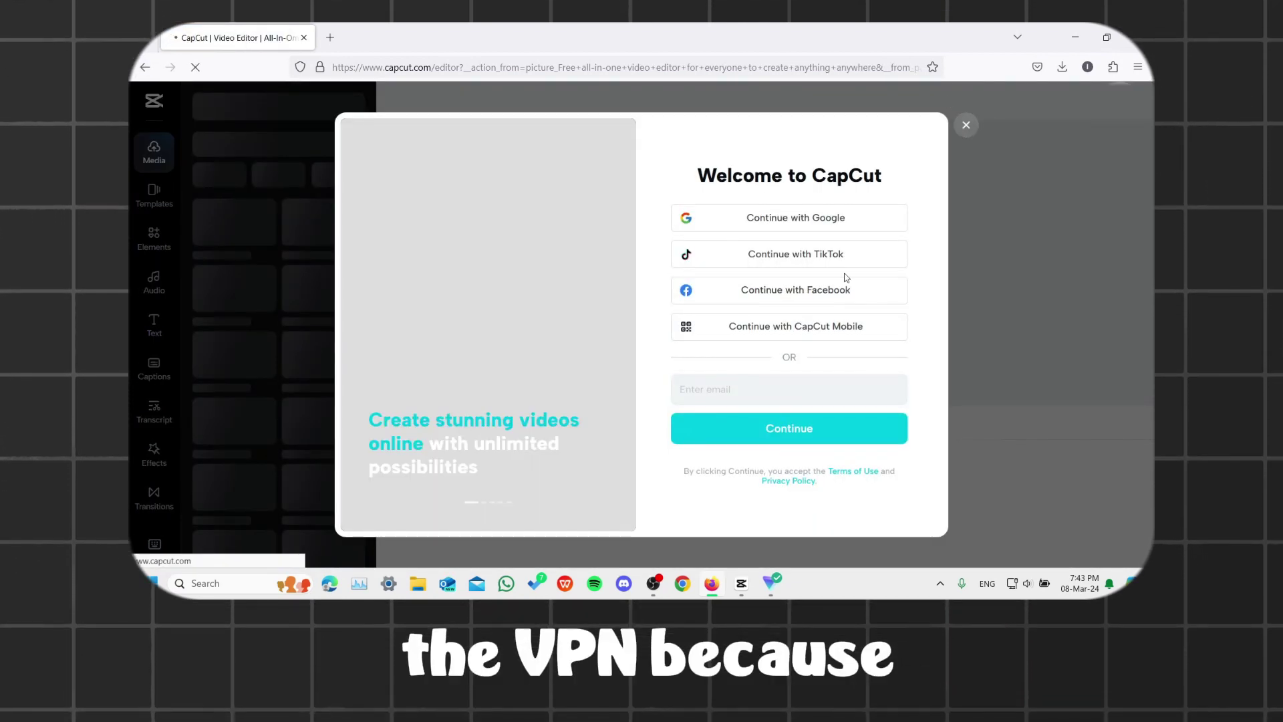
Dismiss the Welcome to CapCut sign-in dialog and go back toward the capcut results
click(965, 124)
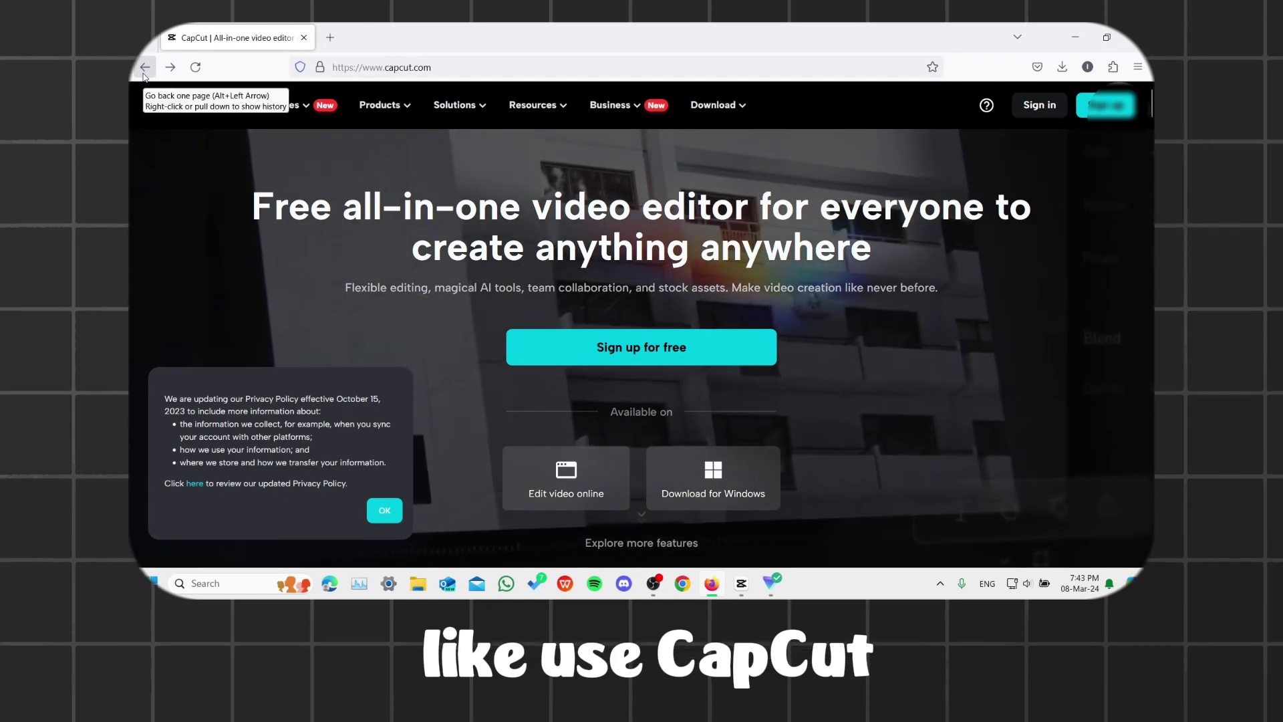
click(145, 67)
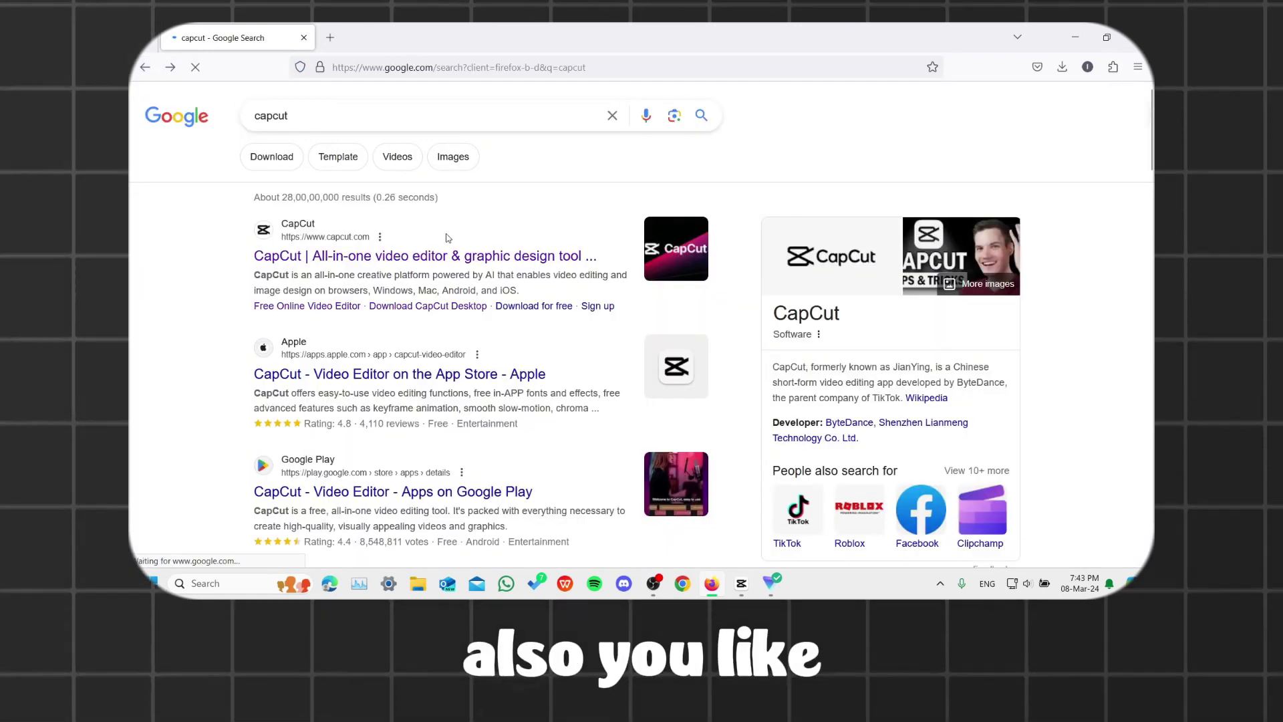